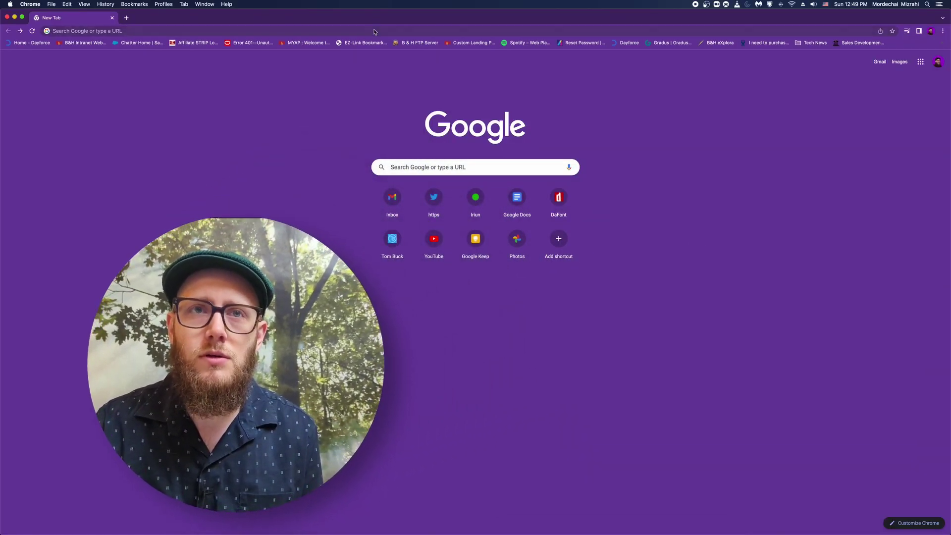
Load iriun.com in Chrome to reach its Webcam download page for Windows, Mac and Ubuntu
left_click(374, 31)
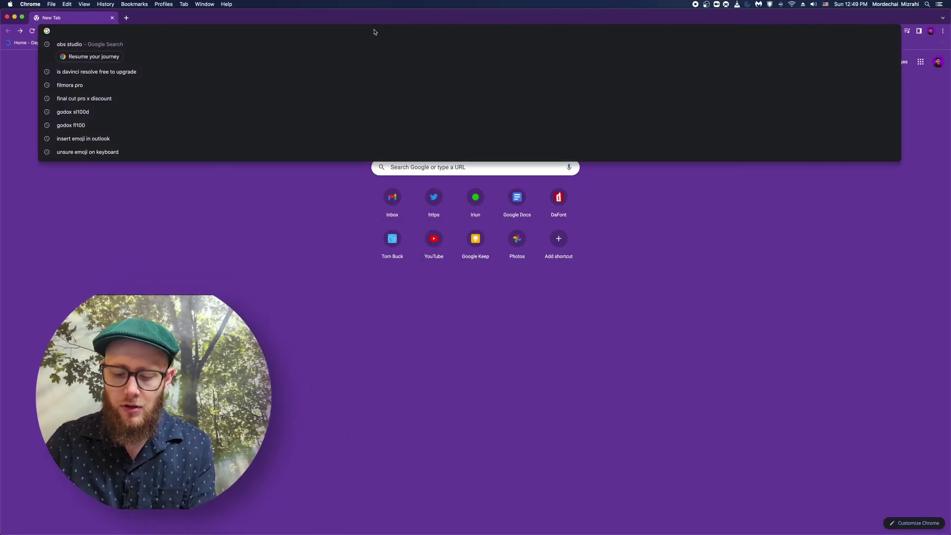
type("iriu")
key("Return")
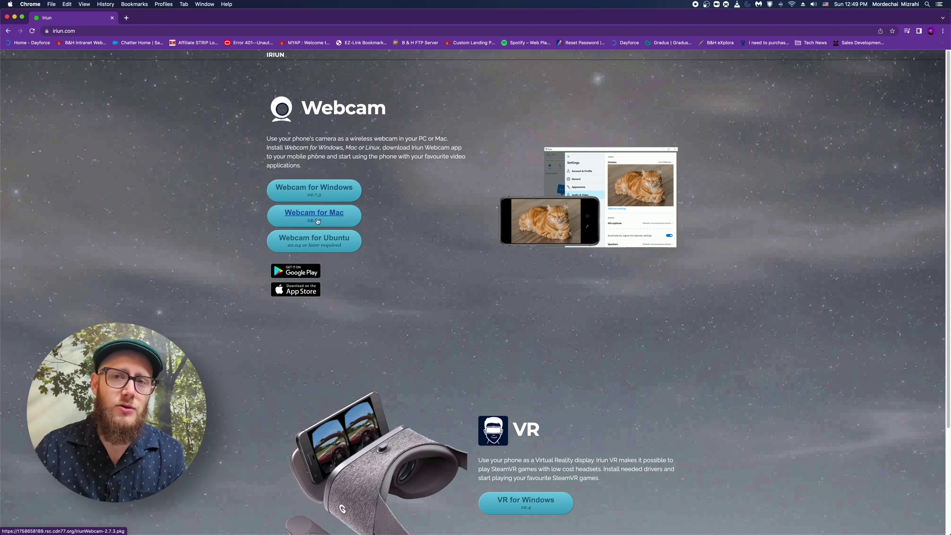
Download the Iriun Webcam for Mac .pkg installer from the website
left_click(317, 221)
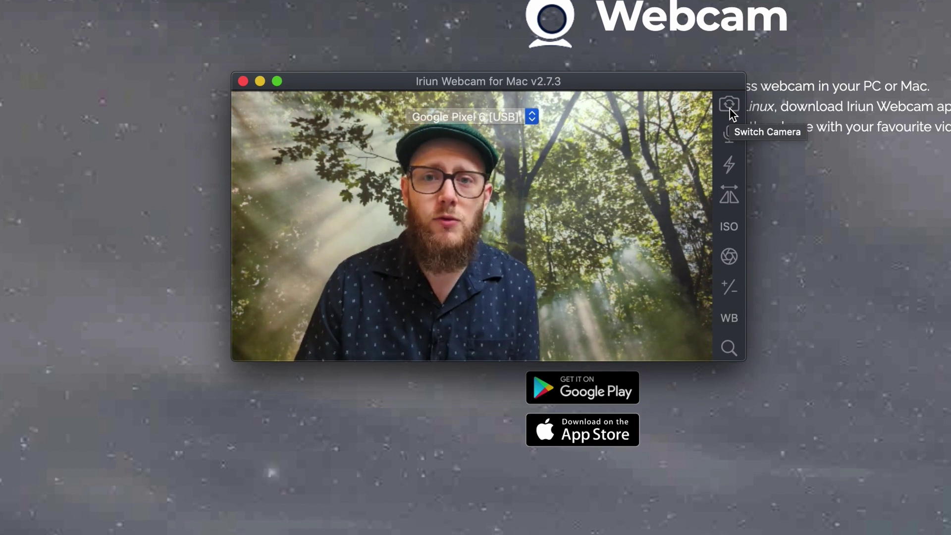
Switch the Iriun feed back to the Pixel 6's original camera
left_click(729, 112)
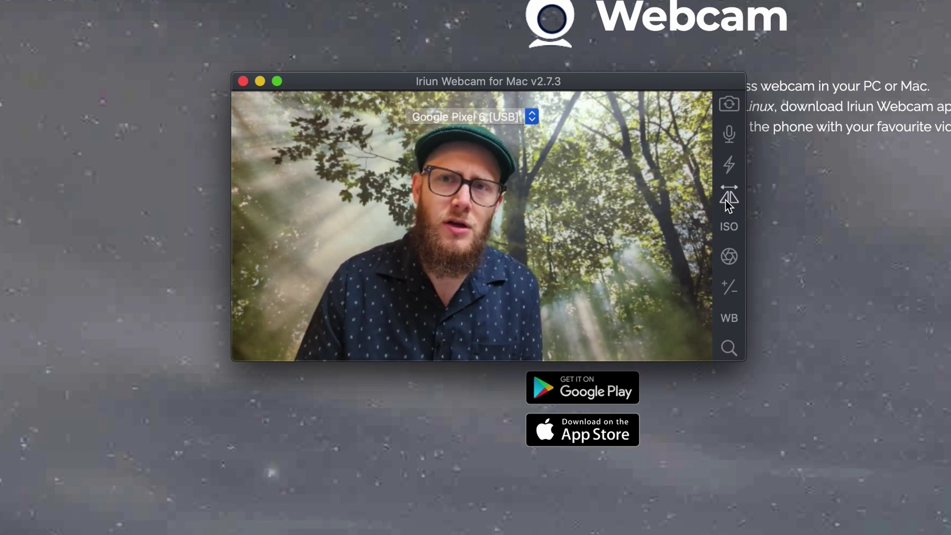
left_click(724, 199)
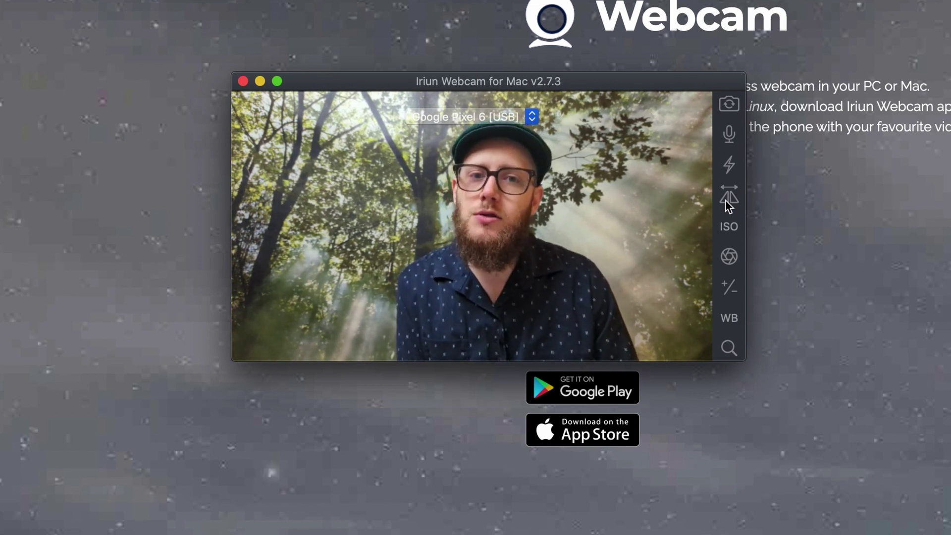
left_click(725, 199)
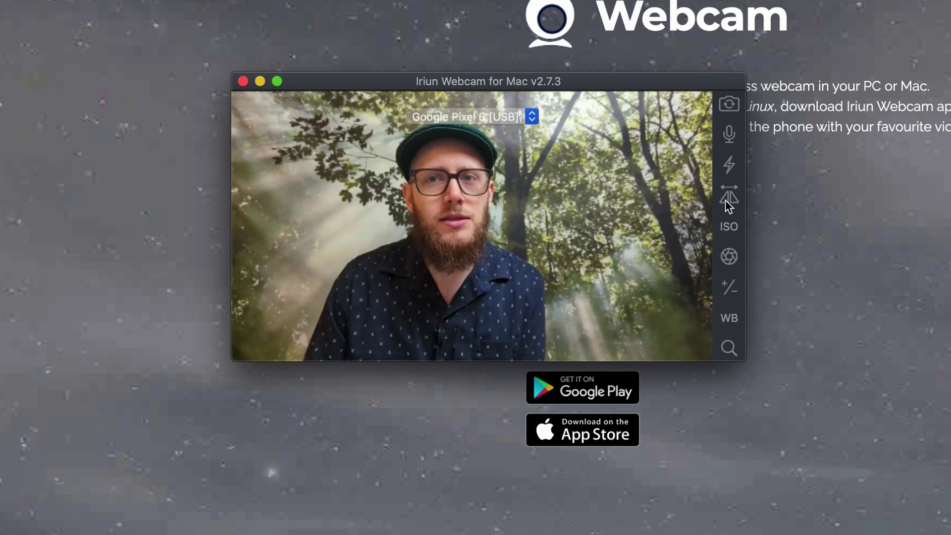
left_click(730, 290)
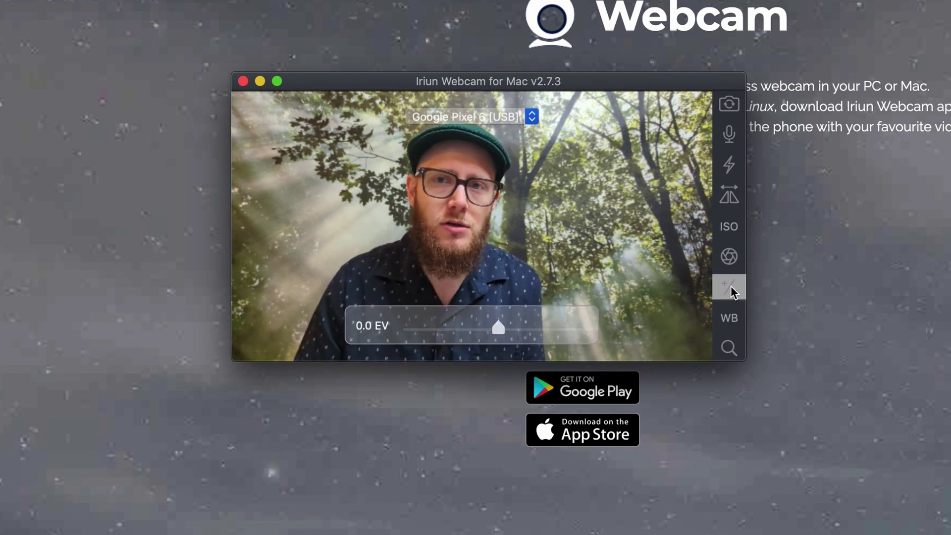
left_click_drag(520, 335, 497, 327)
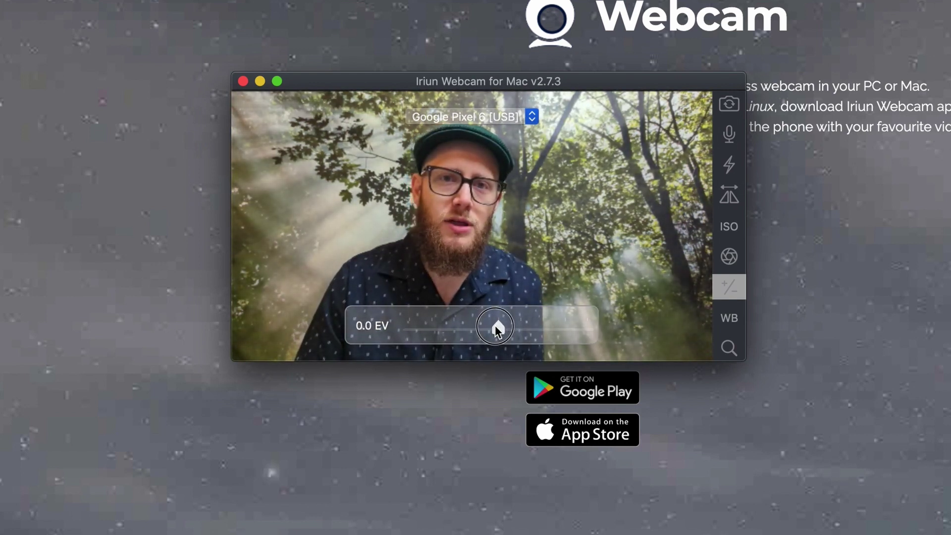
left_click(737, 318)
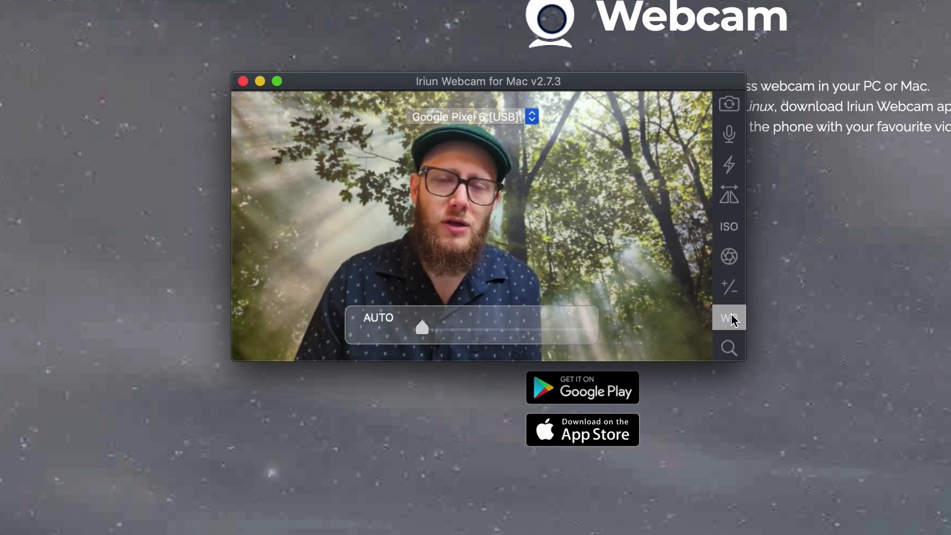
left_click(731, 317)
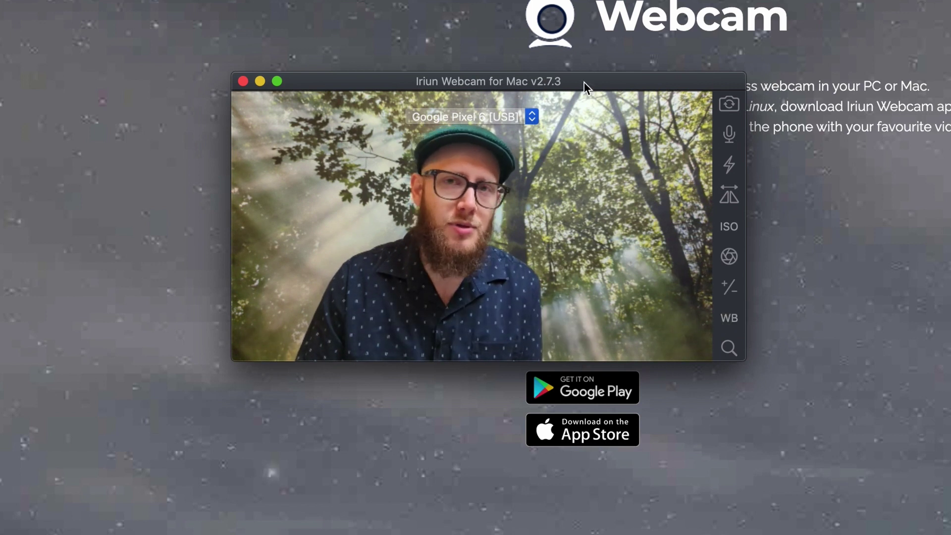
Show the camera zoom slider over the live Pixel 6 feed, set at its lowest level
left_click(728, 348)
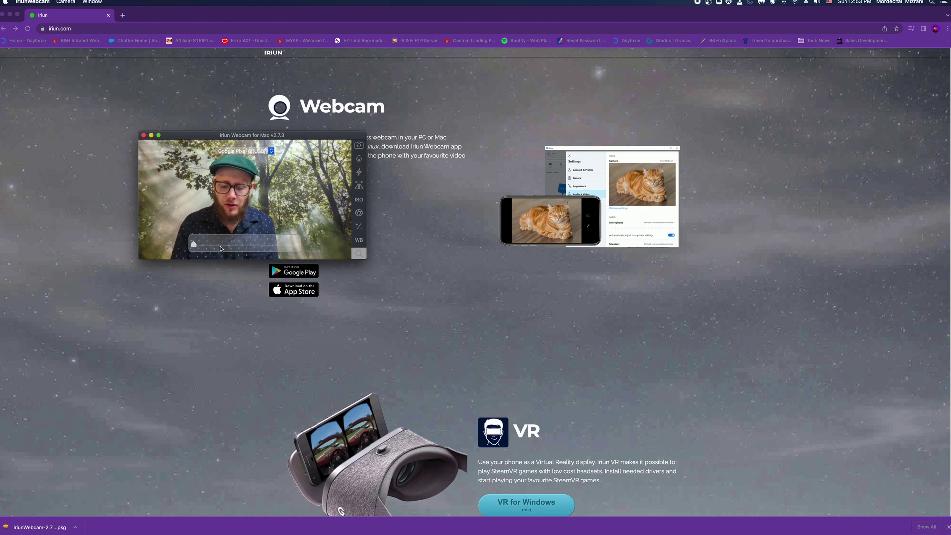
Search for OBS Studio, open obsproject.com, then return to the running OBS Studio window
key("super+space")
type("obs")
key("Return")
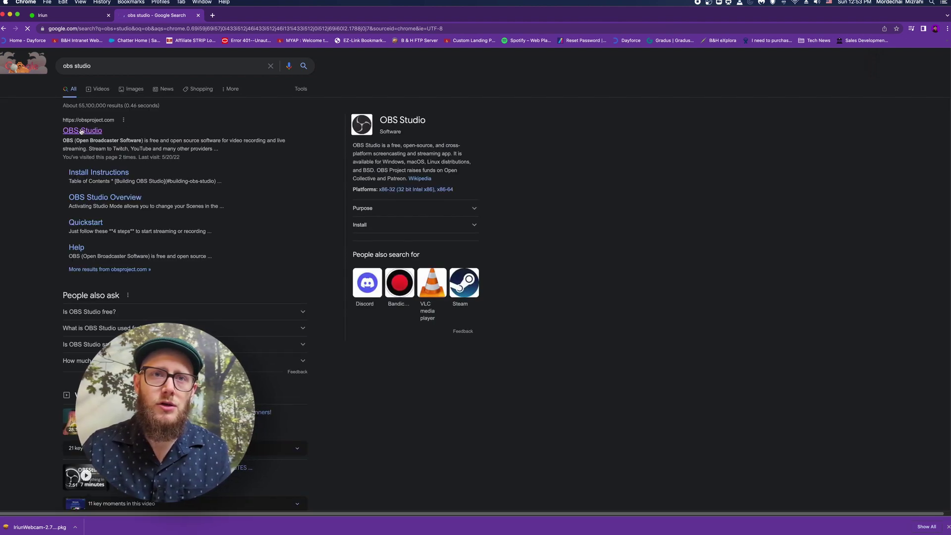
left_click(81, 131)
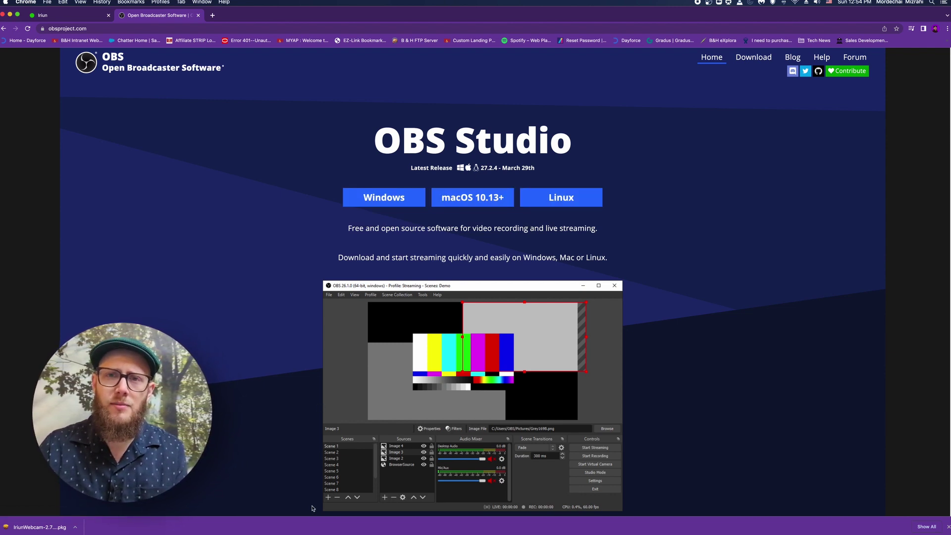
key("super+Tab")
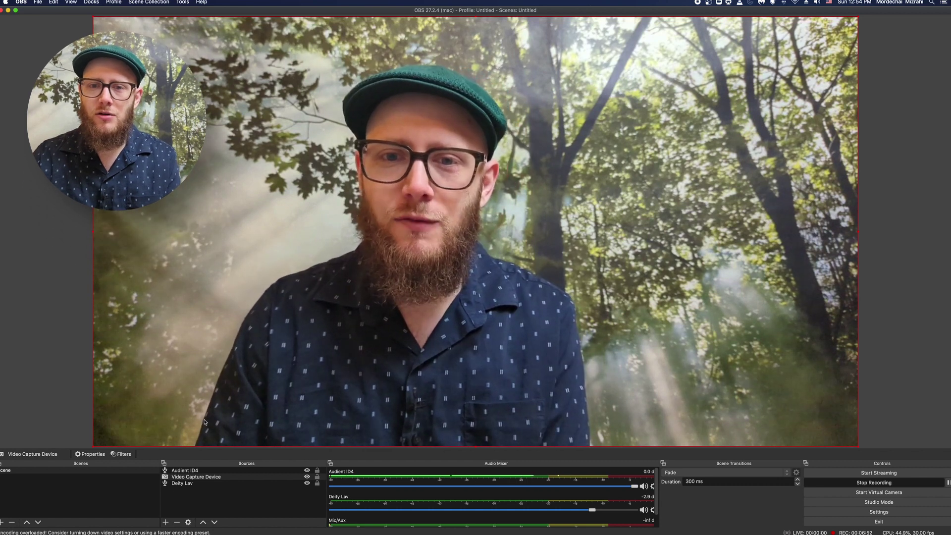
Add a hidden Video Capture Device 2 source in OBS and list its available cameras
left_click(292, 501)
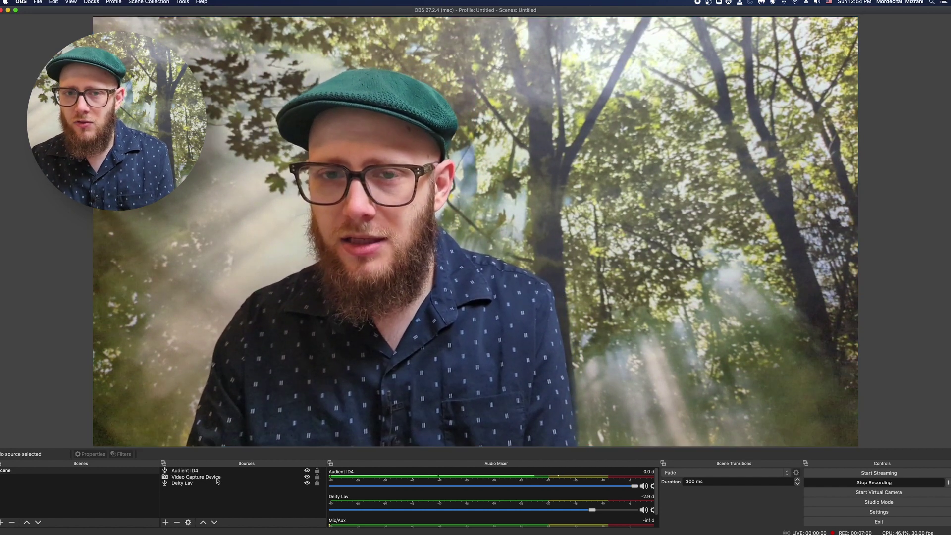
left_click(166, 522)
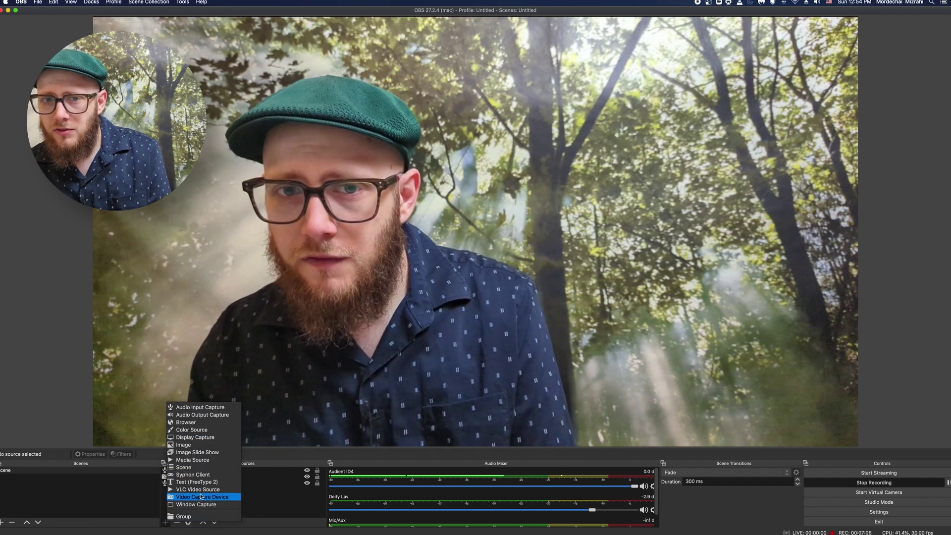
left_click(198, 497)
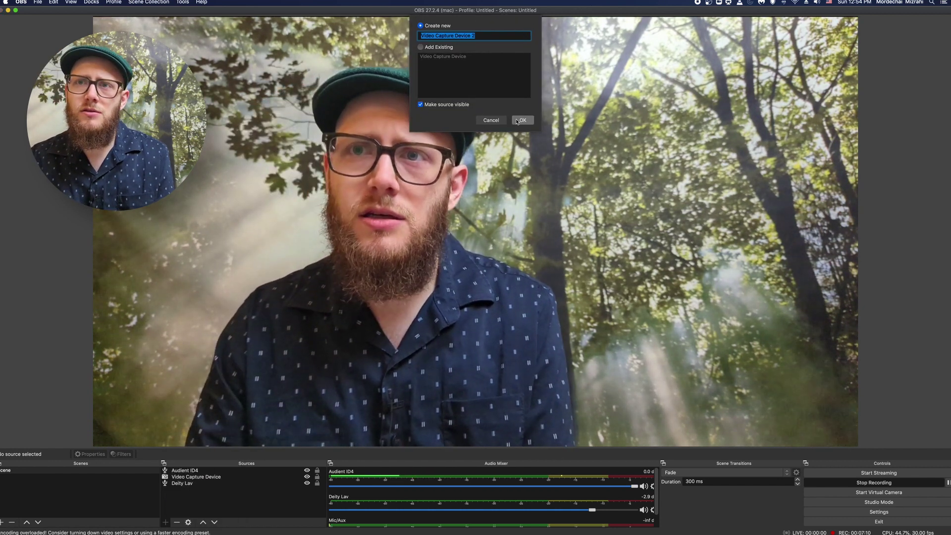
left_click(463, 110)
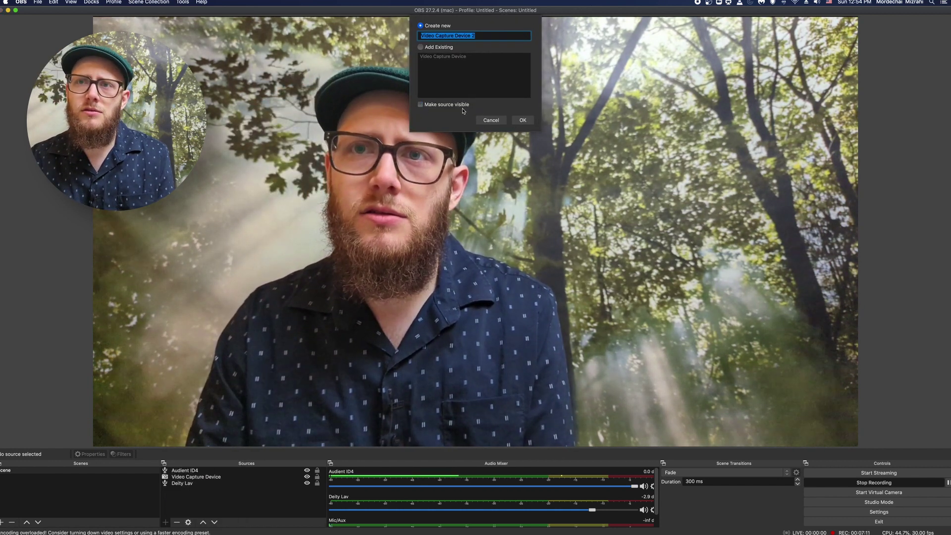
left_click(521, 120)
left_click(442, 306)
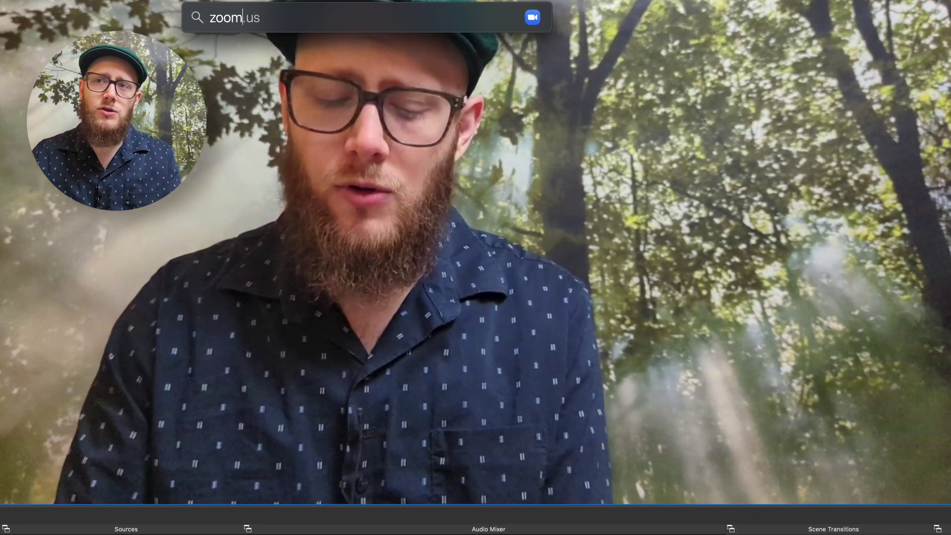
Launch zoom.us and open Settings from the profile avatar menu
key("Return")
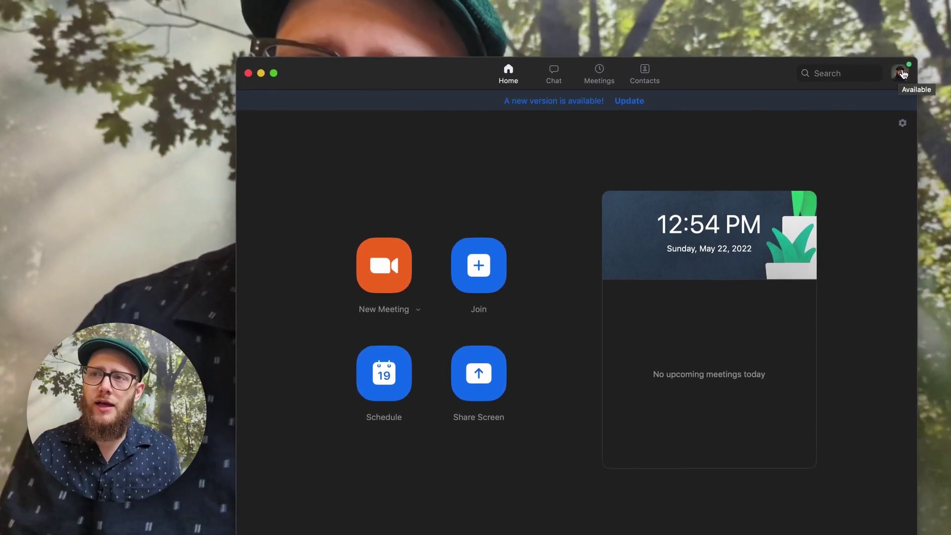
left_click(901, 74)
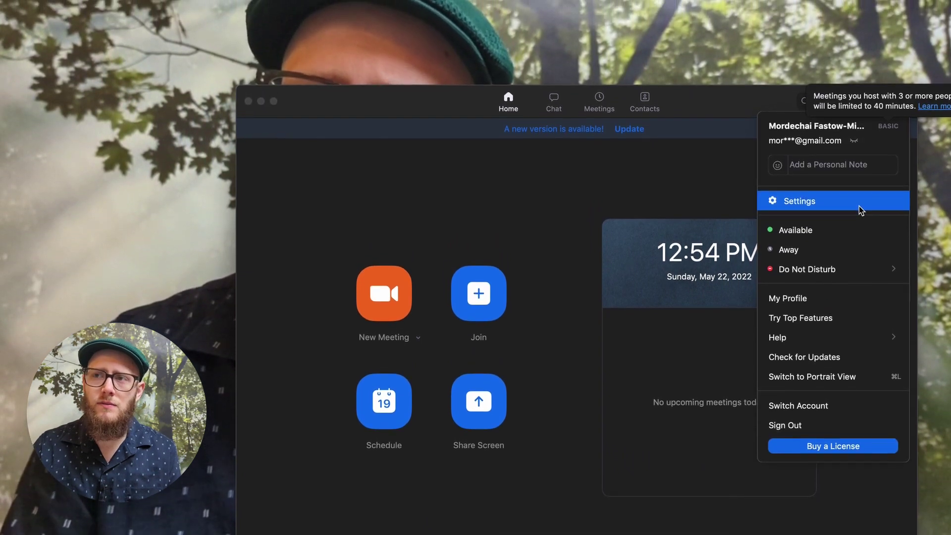
left_click(834, 202)
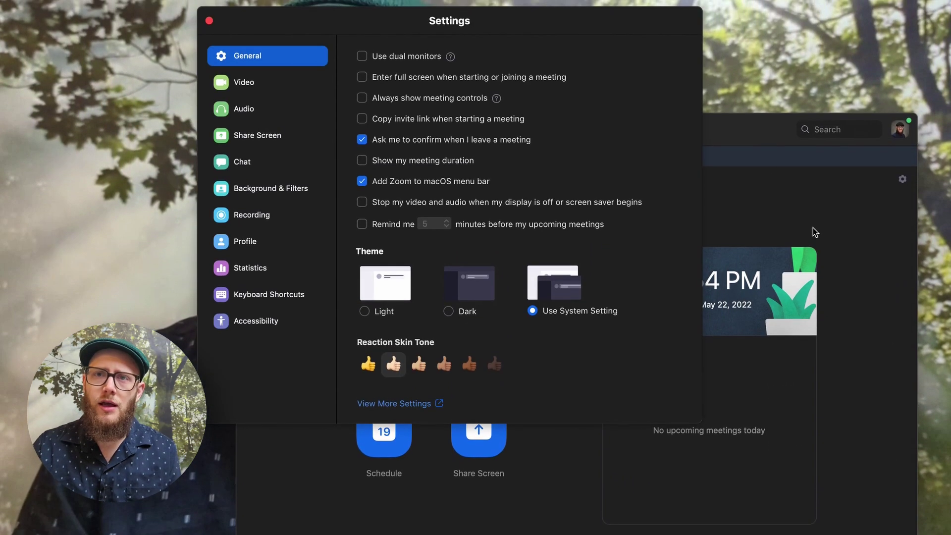
In Zoom's Video settings, choose Iriun Webcam as the camera and uncheck Mirror my video
left_click(267, 83)
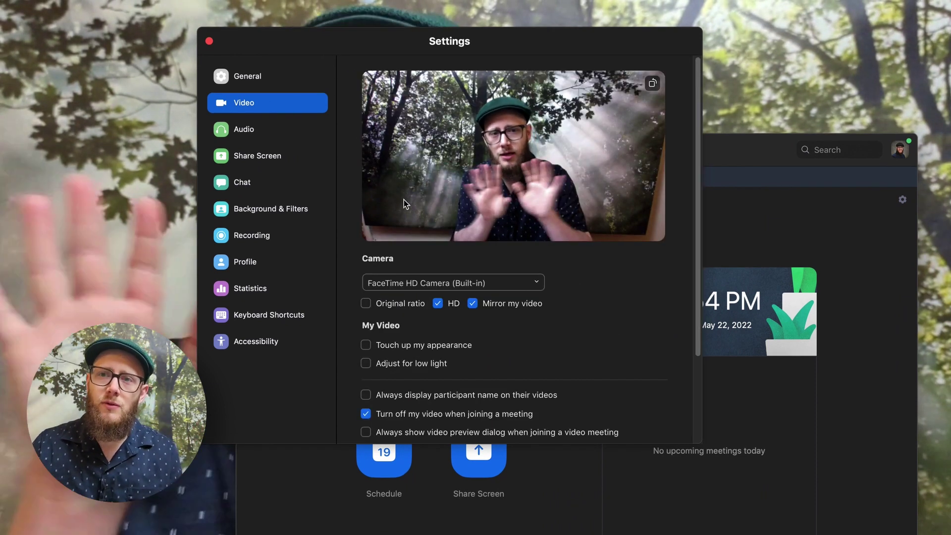
left_click(456, 284)
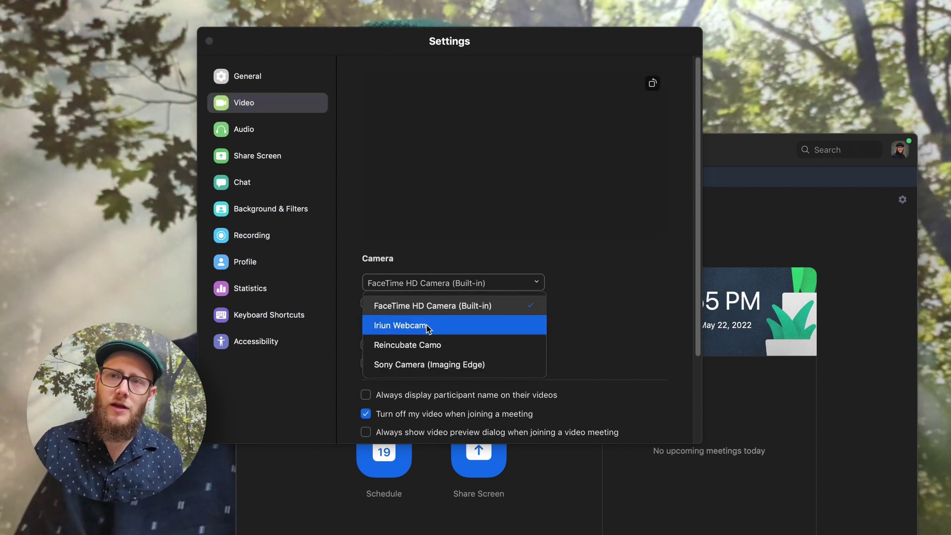
left_click(431, 327)
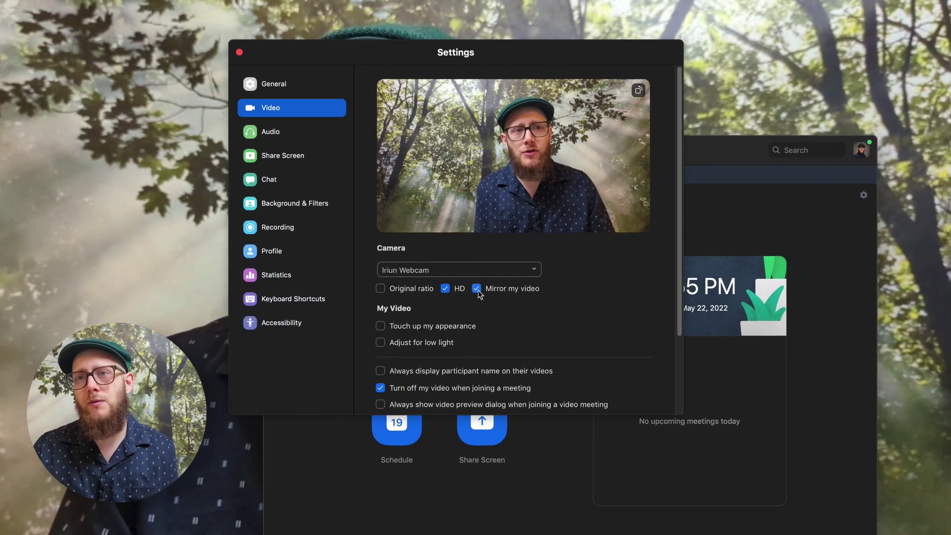
left_click(477, 291)
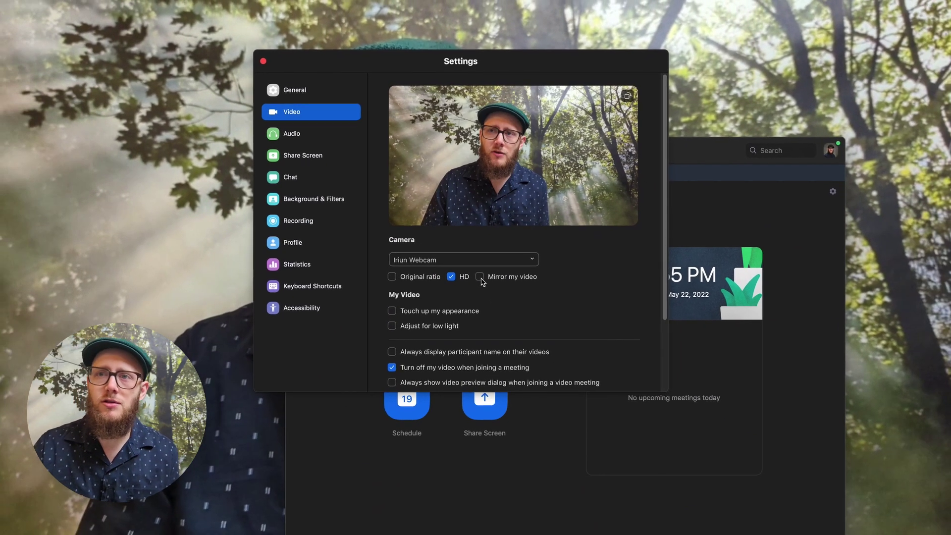